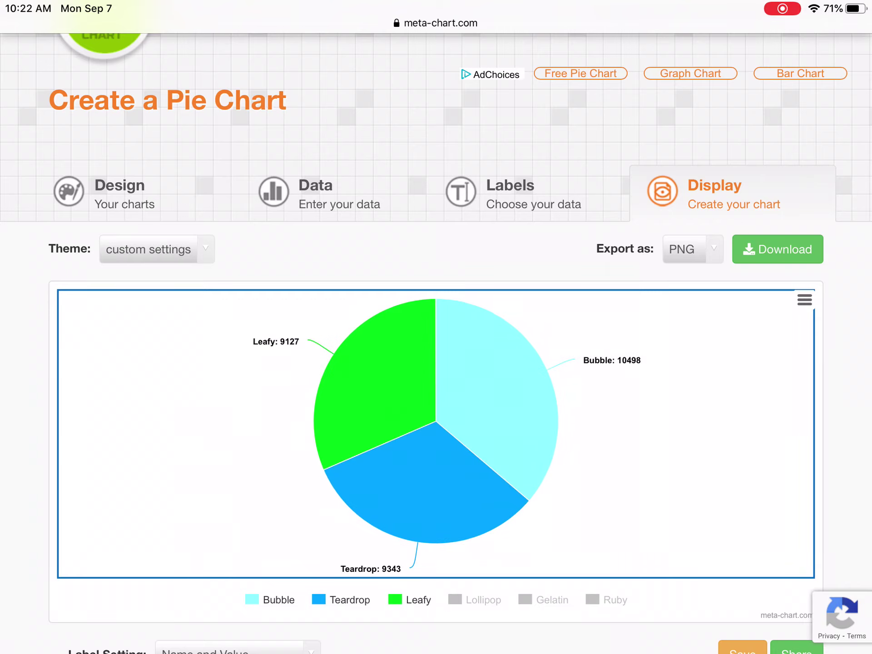
# Reveal Lollipop's 8208 slice in the pie via its legend entry, keeping Gelatin and Ruby hidden.
pyautogui.click(475, 599)
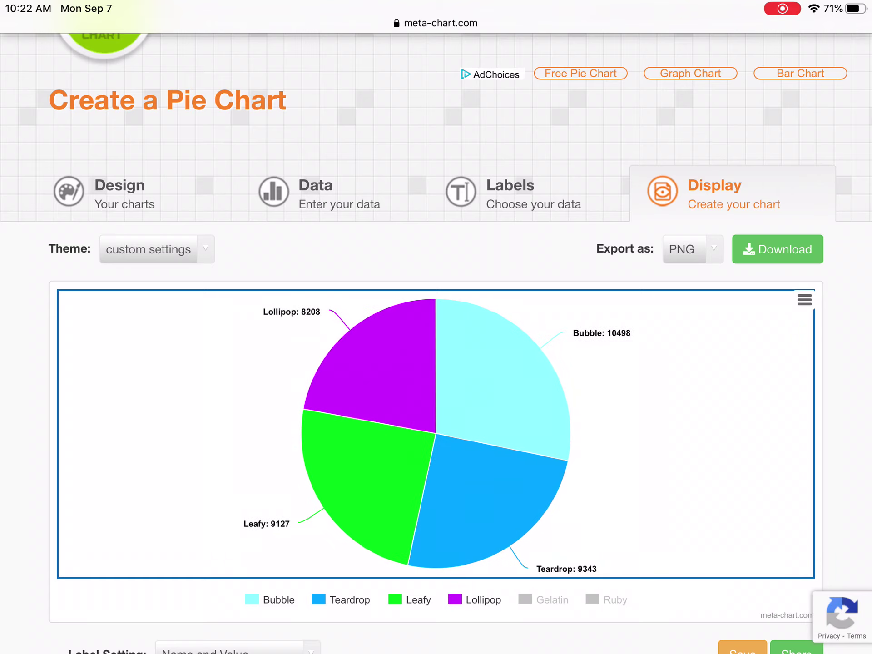